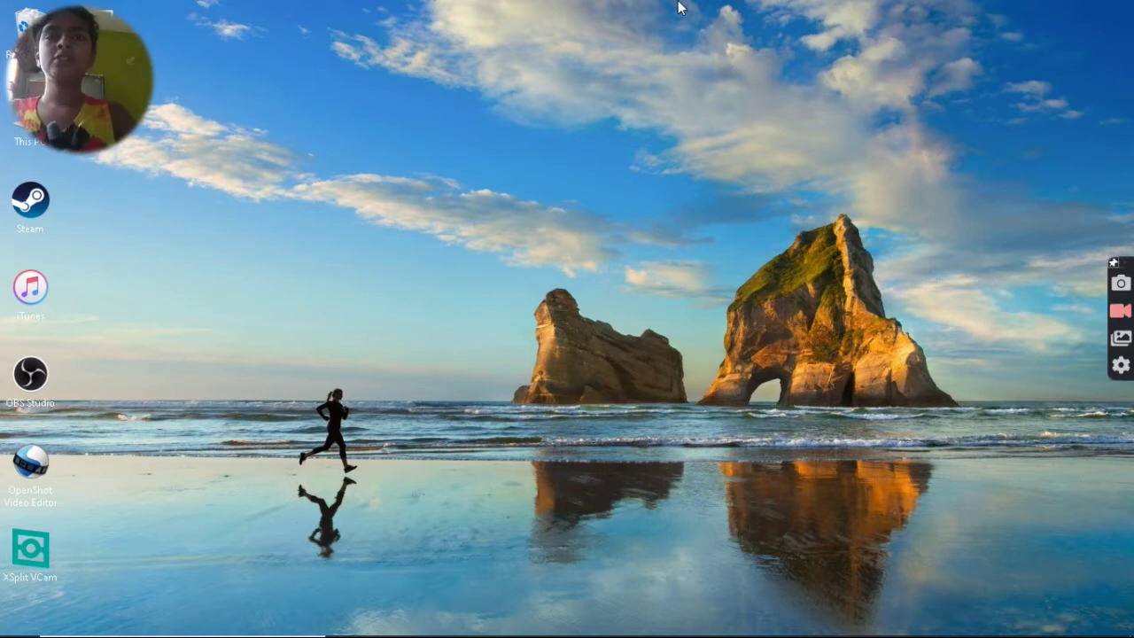
# Open OBS Studio and add a new Display Capture source for the primary monitor with the default settings
pyautogui.click(550, 625)
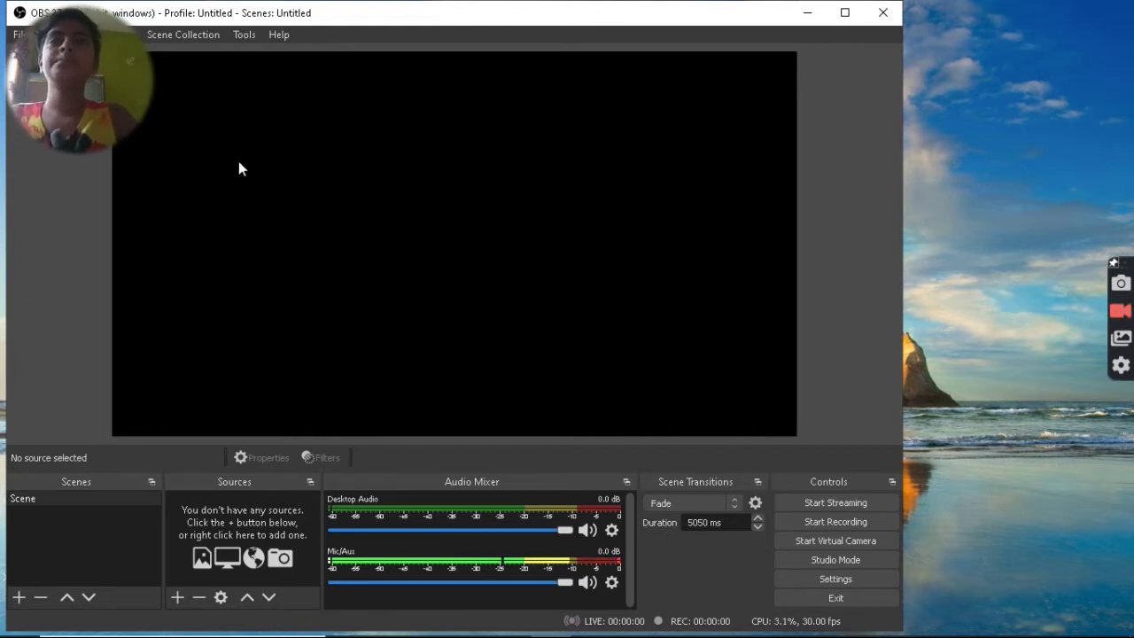
pyautogui.click(178, 599)
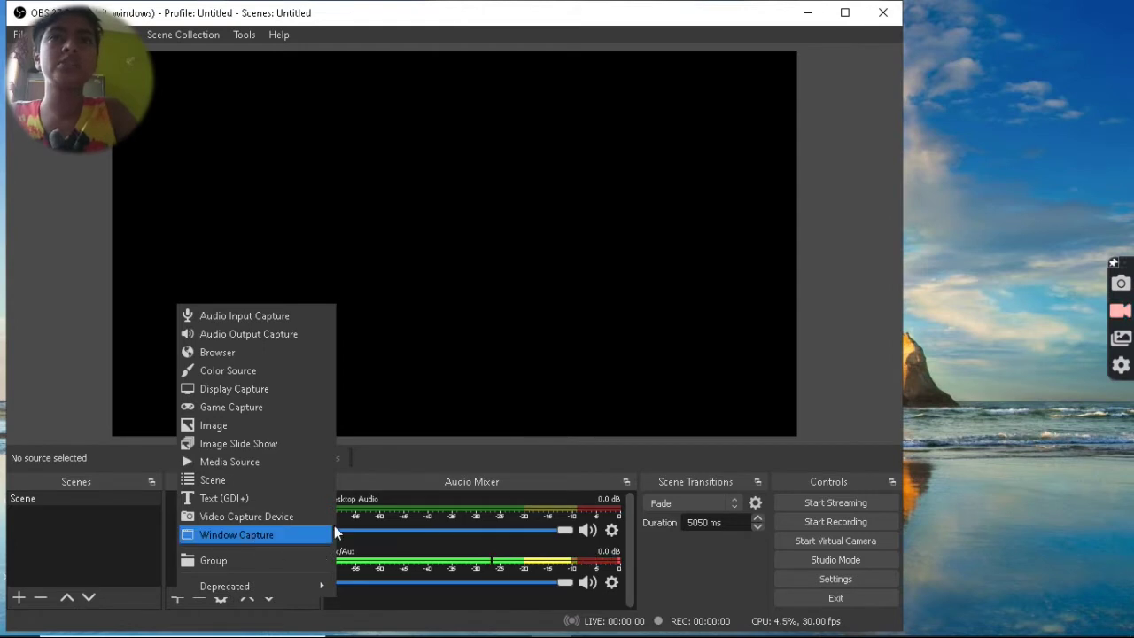
pyautogui.click(253, 390)
pyautogui.click(505, 439)
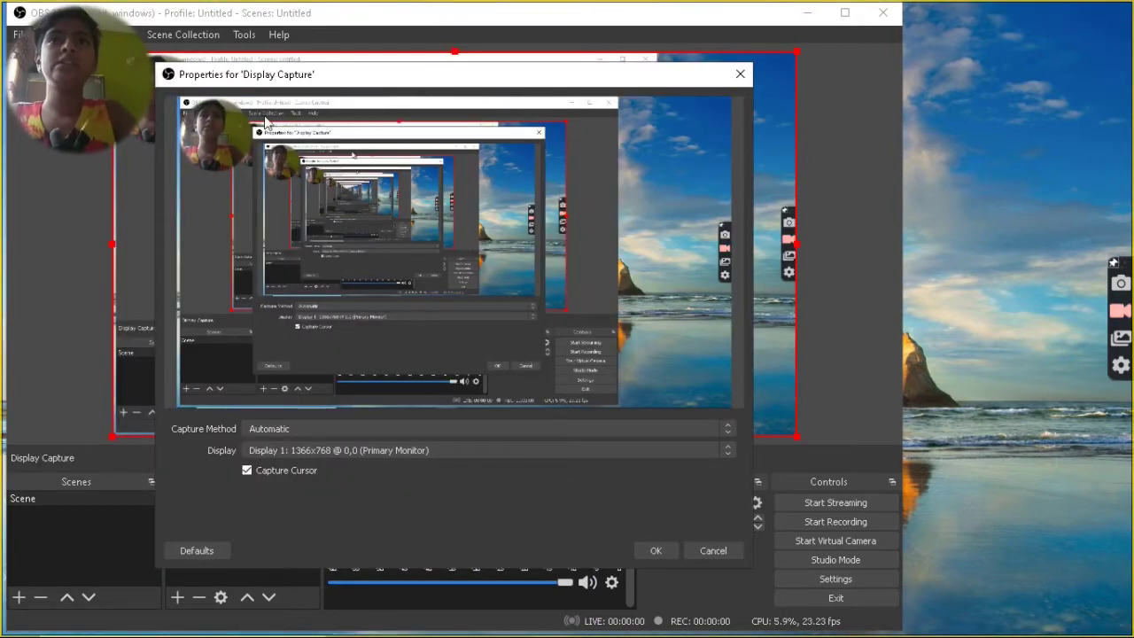
pyautogui.click(656, 553)
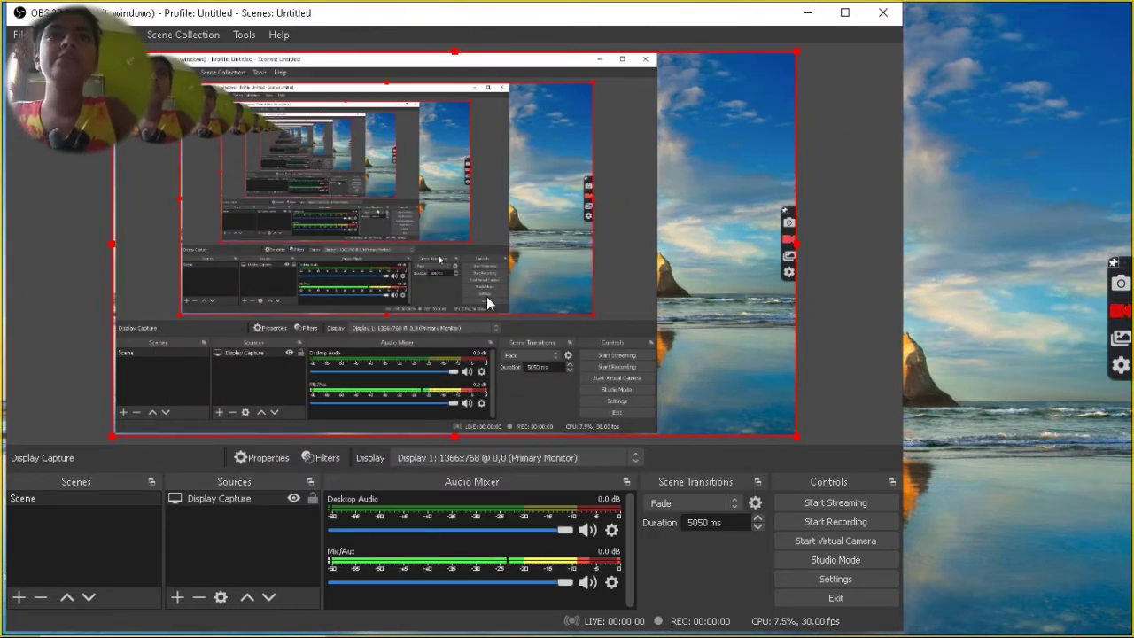
# Add a Video Capture Device source using XSplit VCam, and shrink it into the lower-right corner of the canvas
pyautogui.click(176, 599)
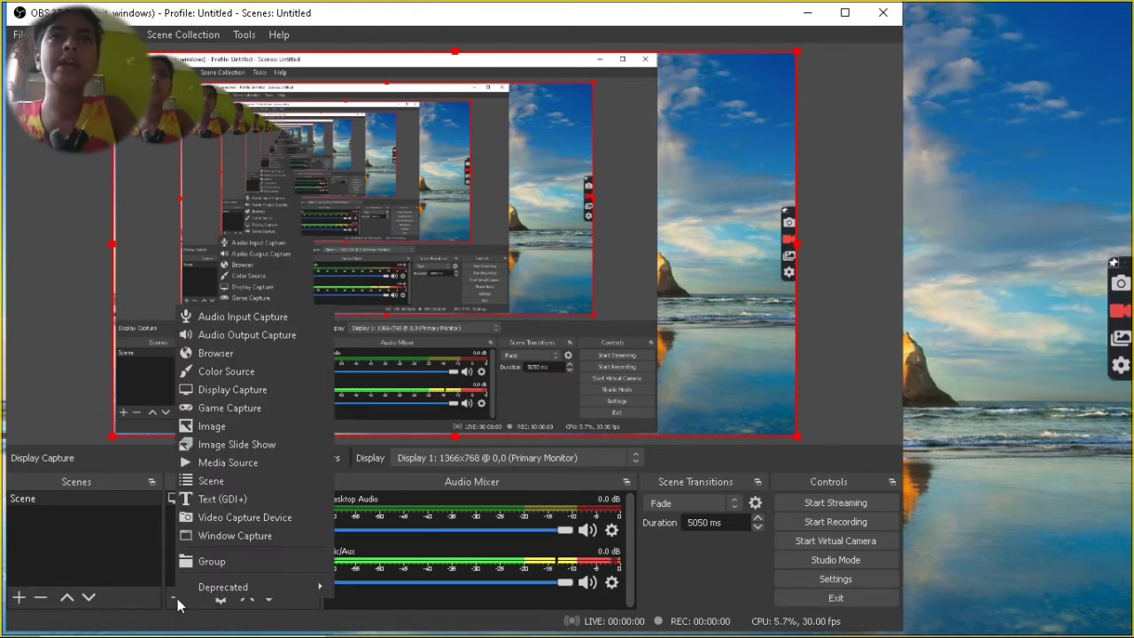
pyautogui.click(225, 519)
pyautogui.click(504, 439)
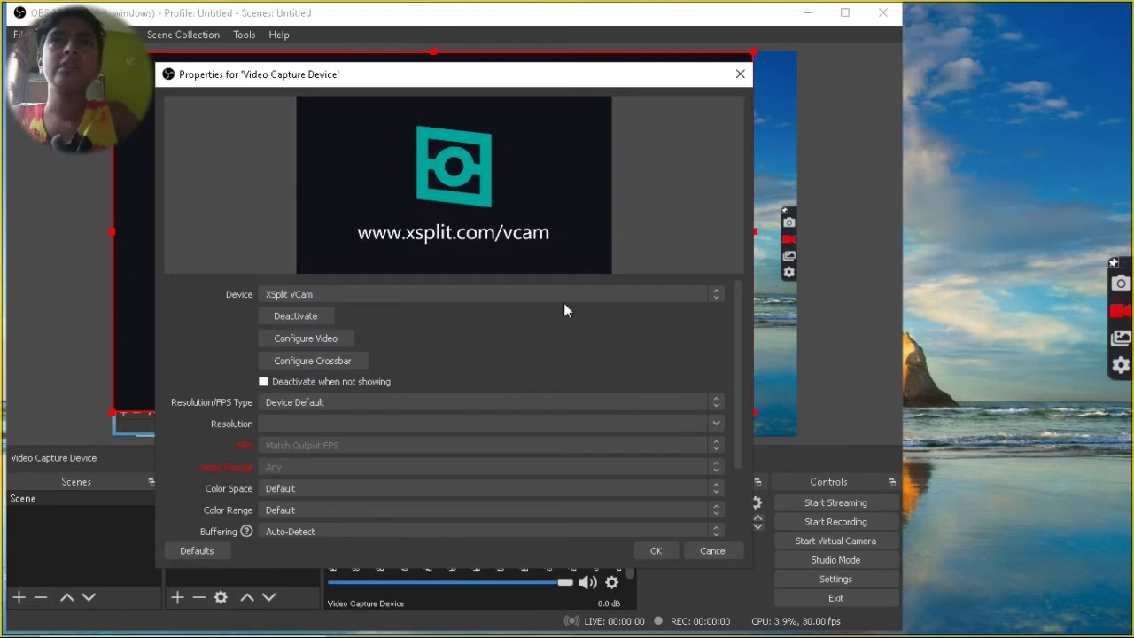
pyautogui.click(656, 549)
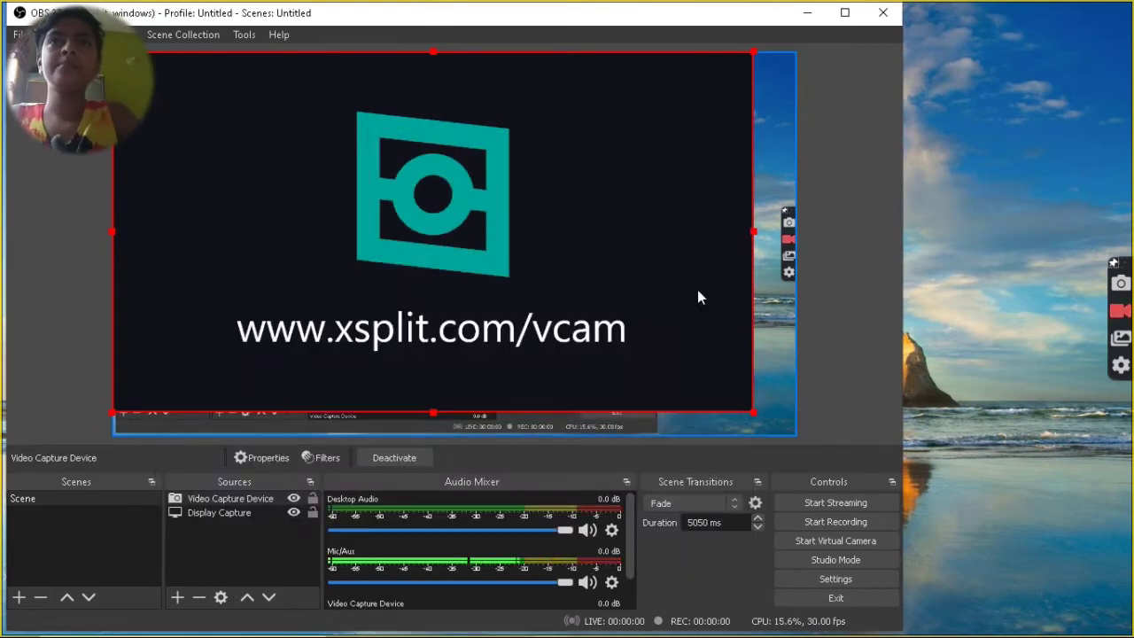
pyautogui.moveTo(752, 412); pyautogui.dragTo(788, 413)
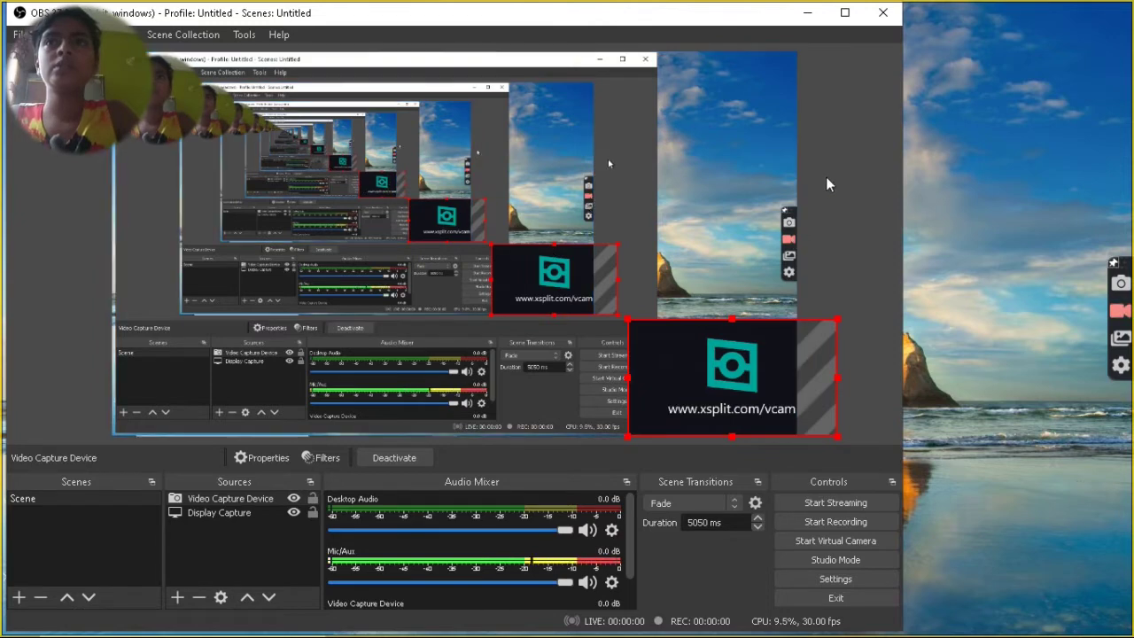
# Bring up the XSplit VCam window running in the background to start its camera feed, and minimize it
pyautogui.moveTo(895, 633)
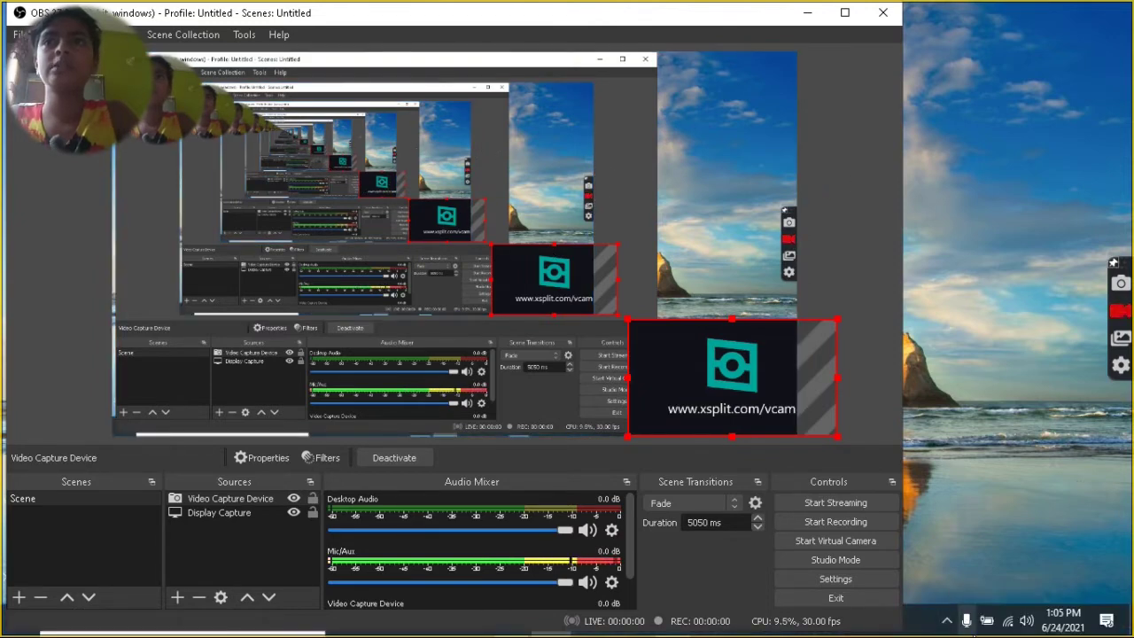
pyautogui.click(947, 617)
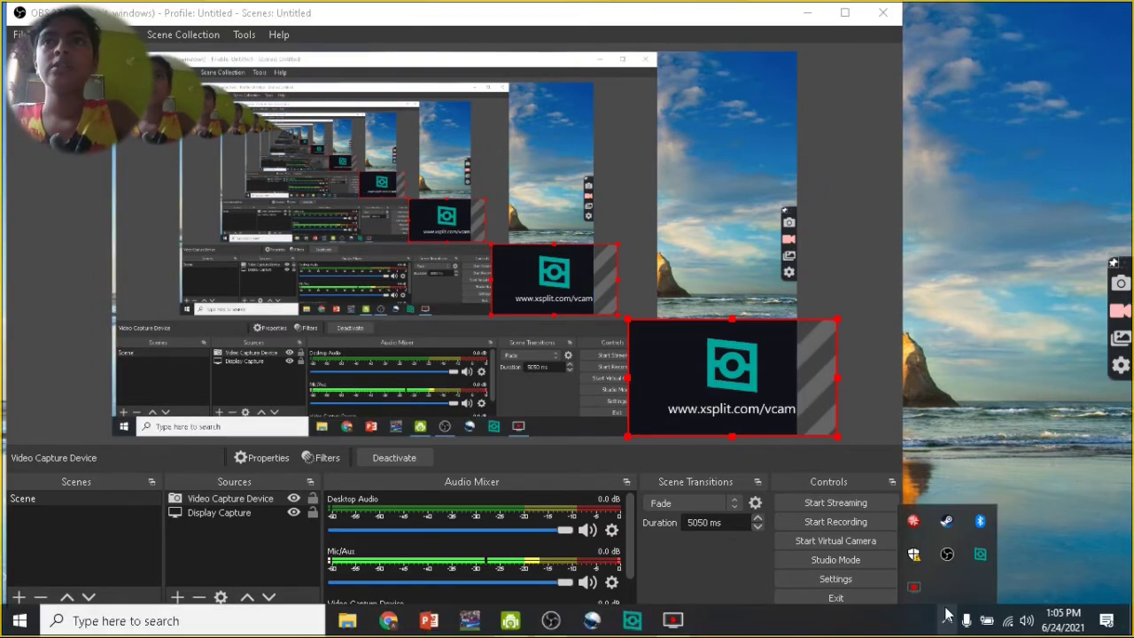
pyautogui.click(980, 554)
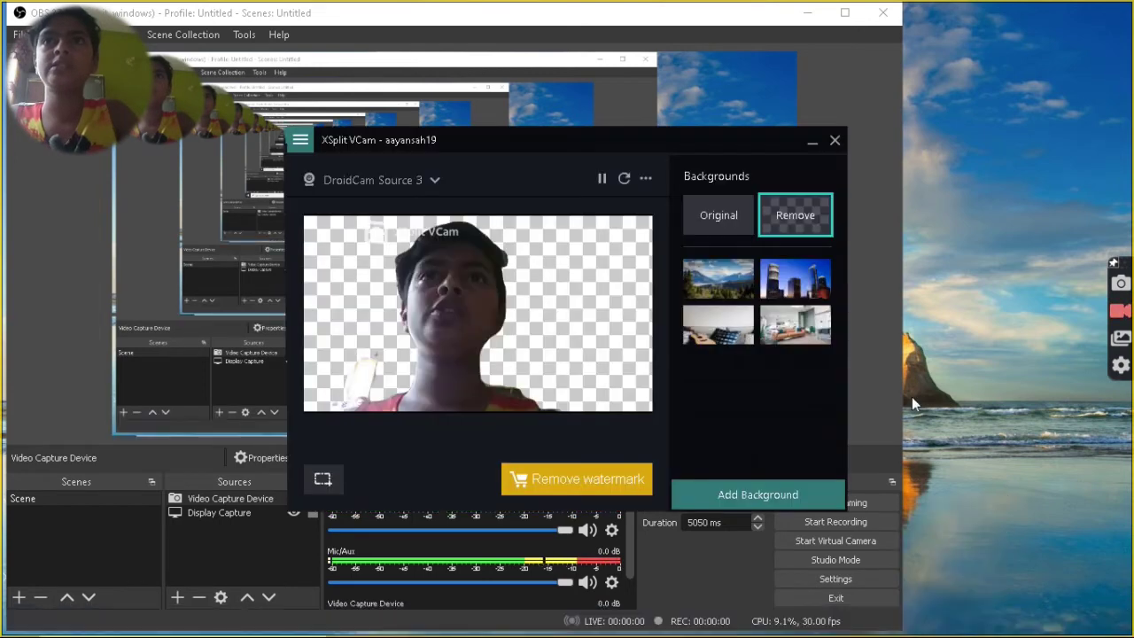
pyautogui.click(813, 148)
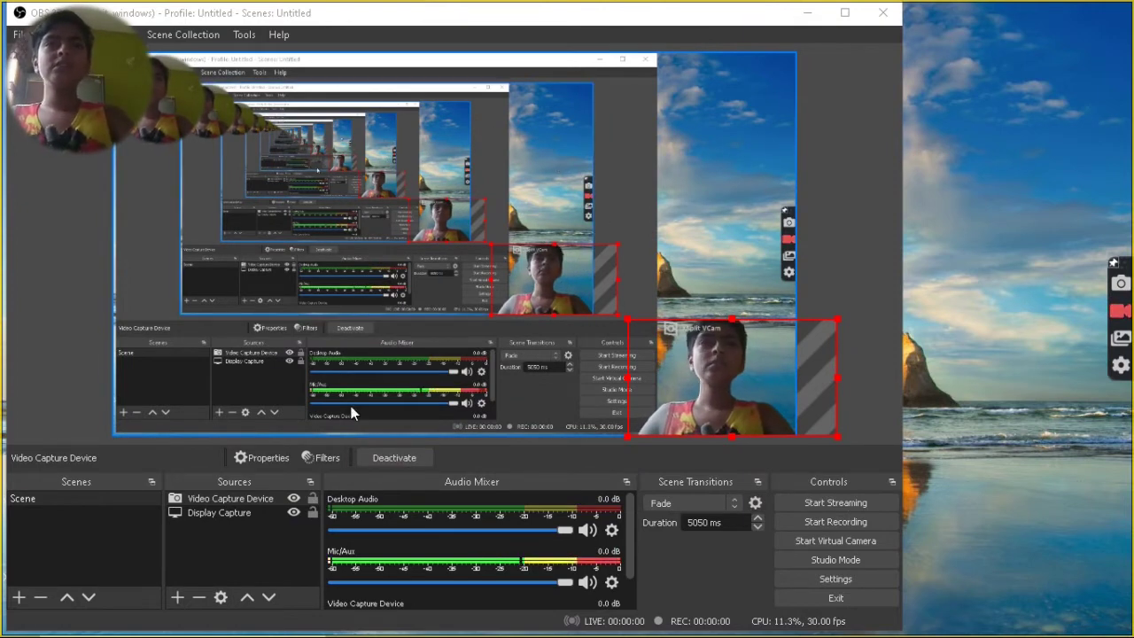
# Add an Audio Input Capture source with the default device, and move Video Capture Device above it in the source order
pyautogui.click(178, 598)
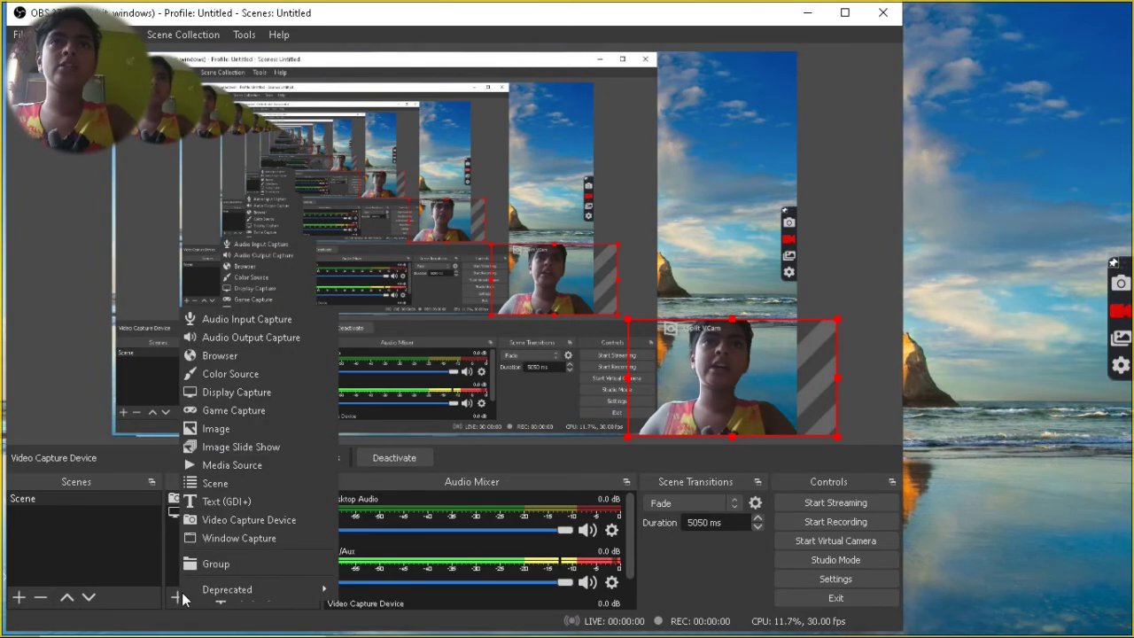
pyautogui.click(250, 321)
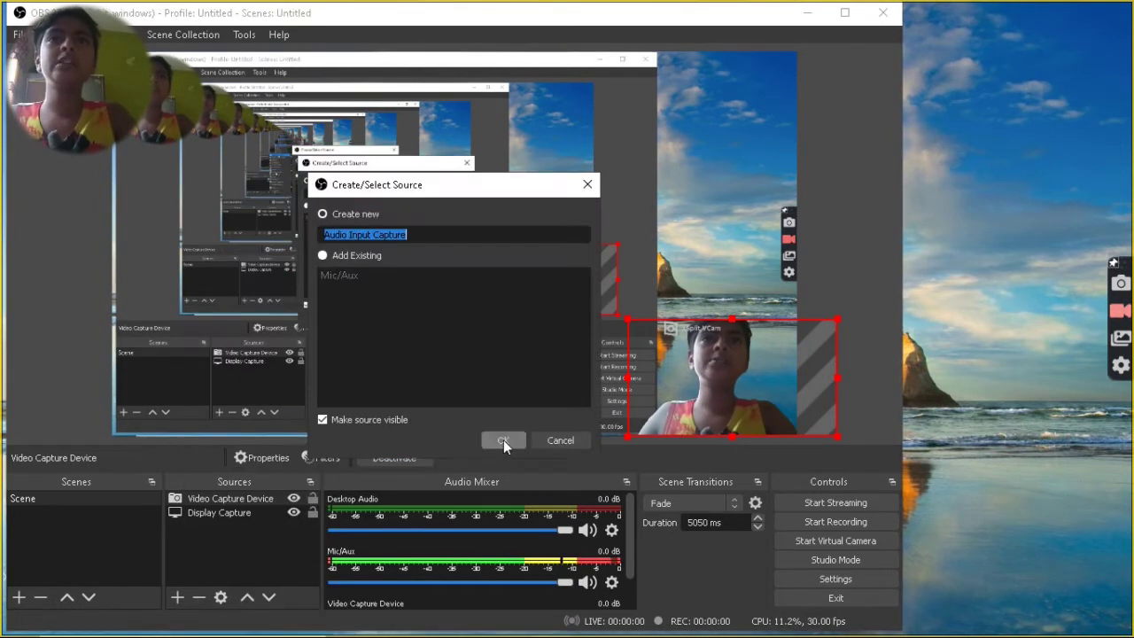
pyautogui.click(513, 435)
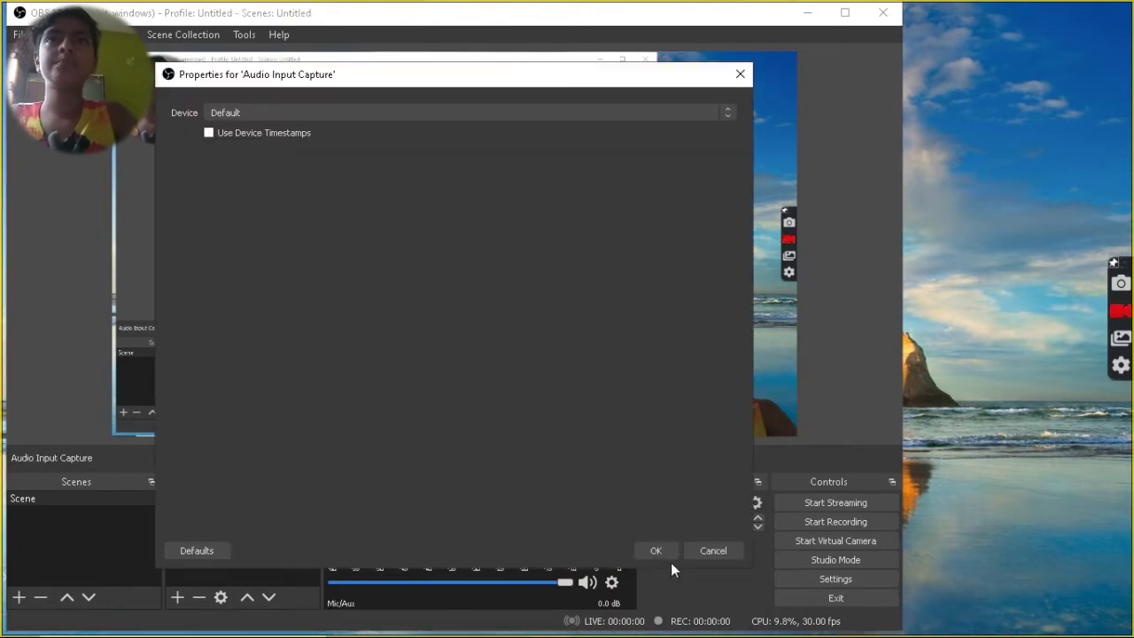
pyautogui.click(667, 552)
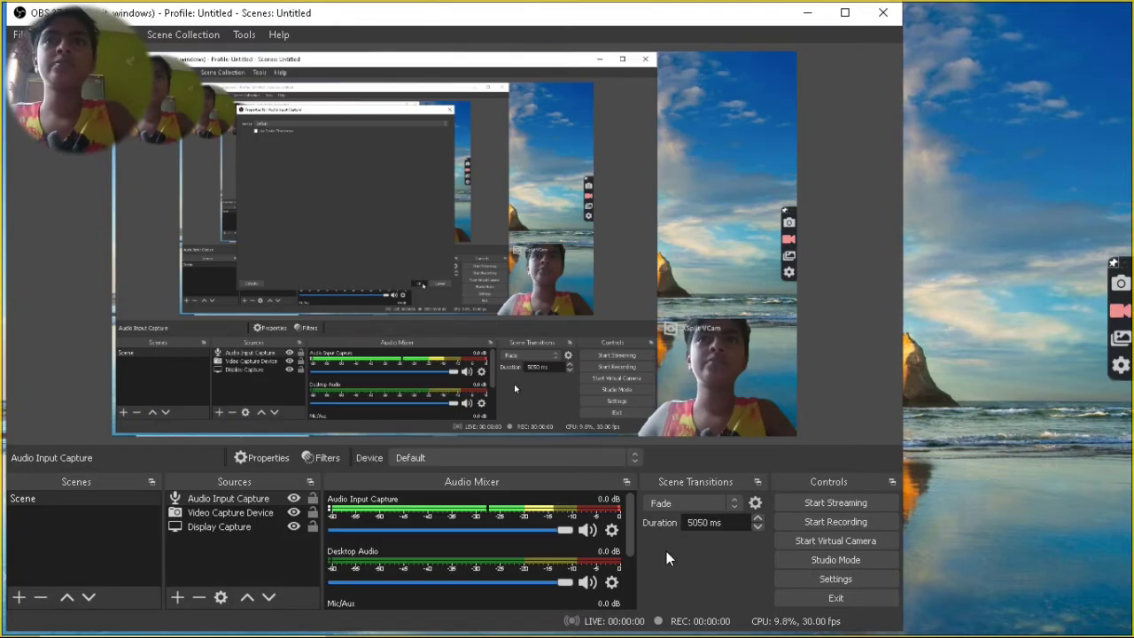
pyautogui.click(255, 513)
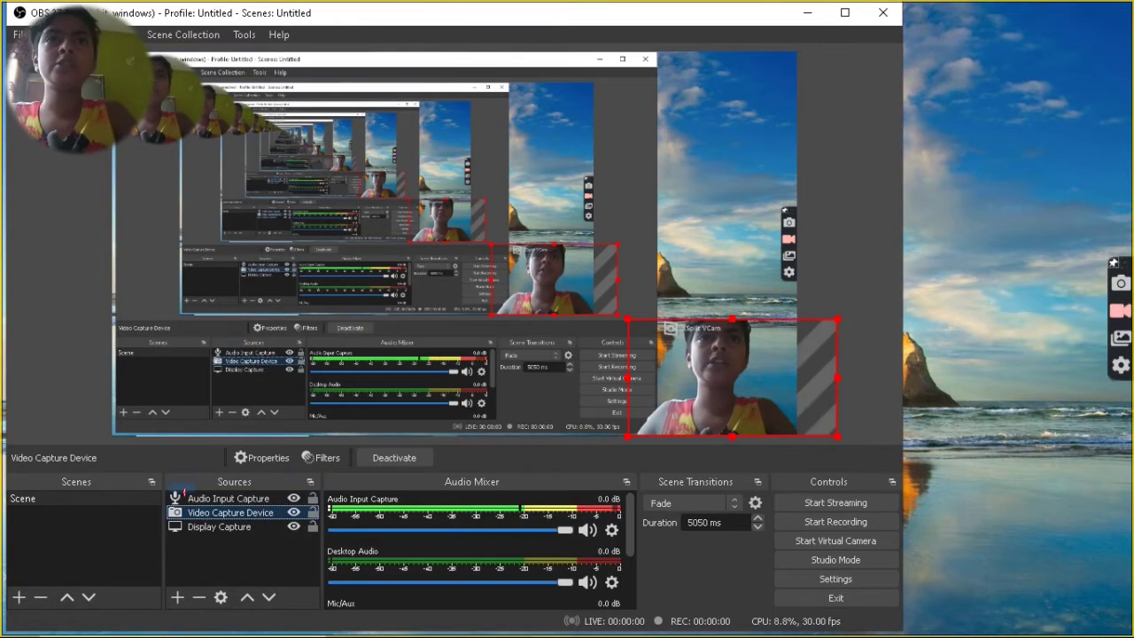
pyautogui.moveTo(254, 512); pyautogui.dragTo(256, 494)
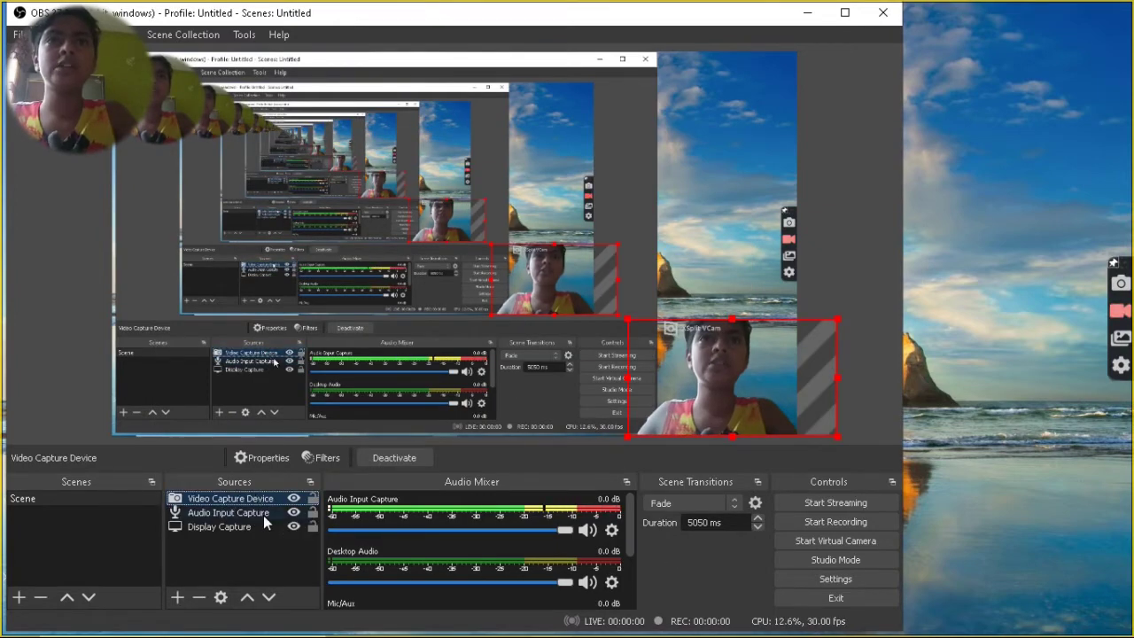
pyautogui.click(177, 597)
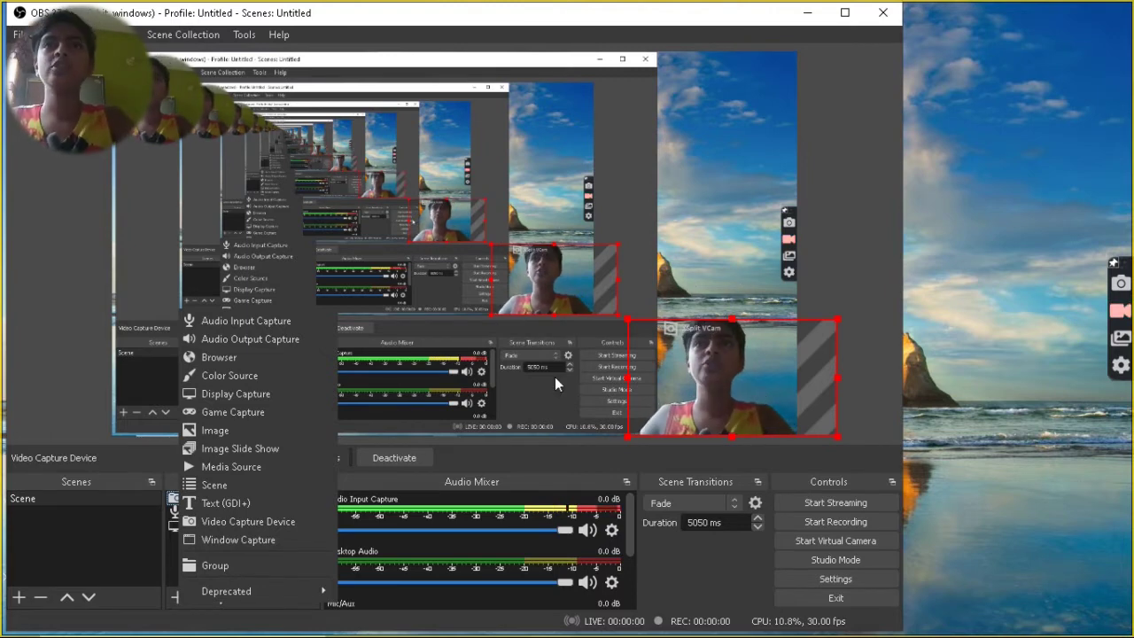
pyautogui.click(835, 273)
pyautogui.click(836, 274)
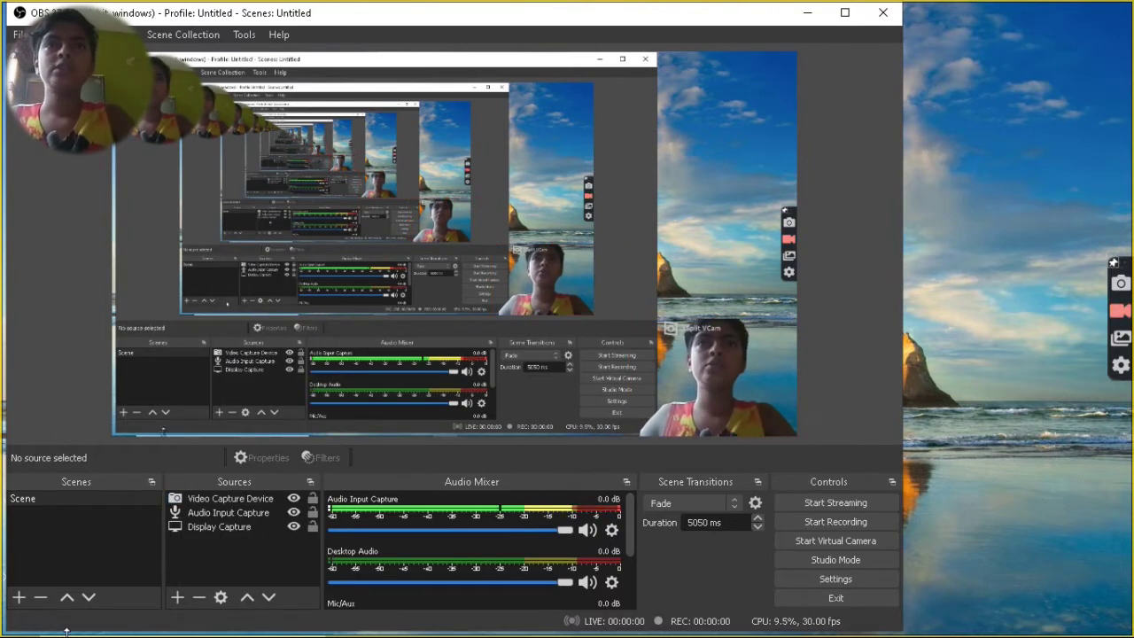
# Add an Audio Output Capture source with the default device, and move Video Capture Device above it in the source order
pyautogui.click(177, 598)
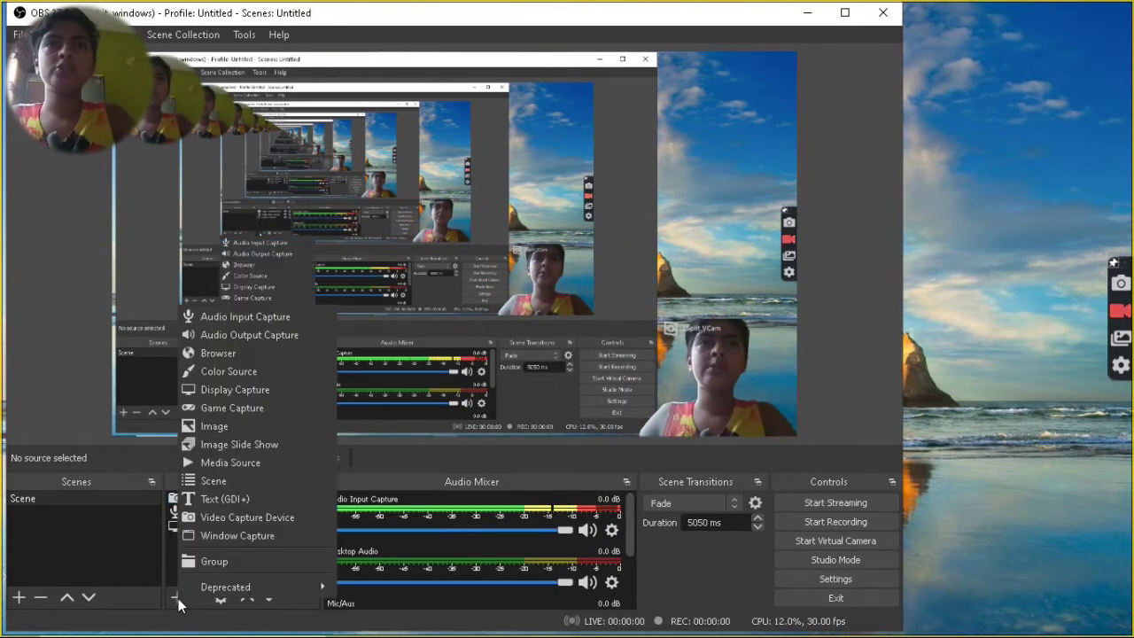
pyautogui.click(232, 333)
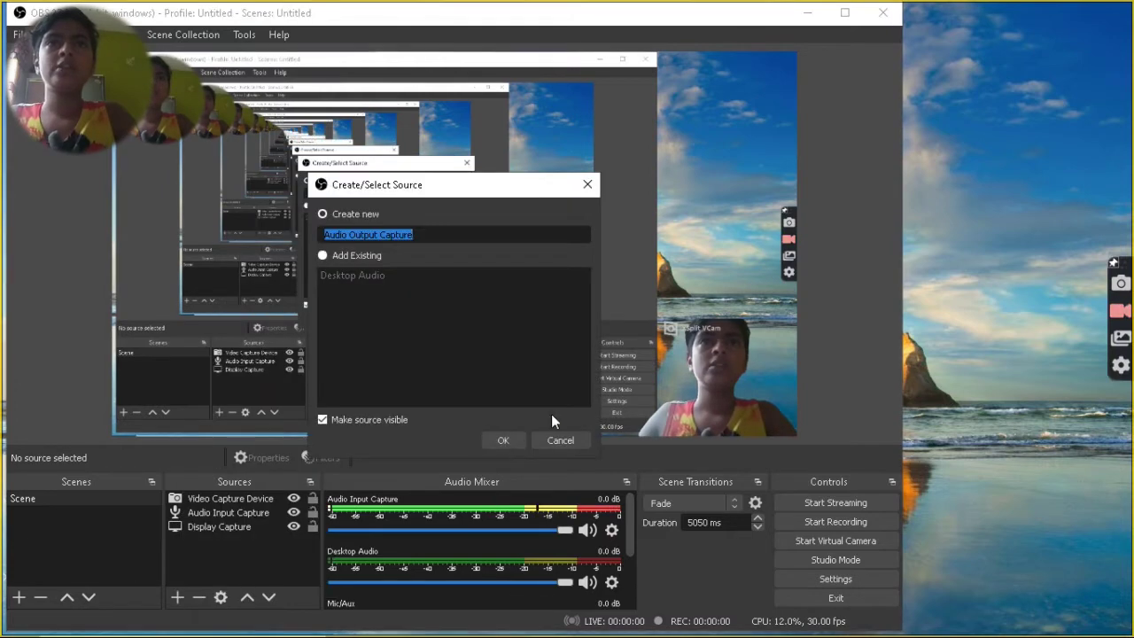
pyautogui.click(503, 440)
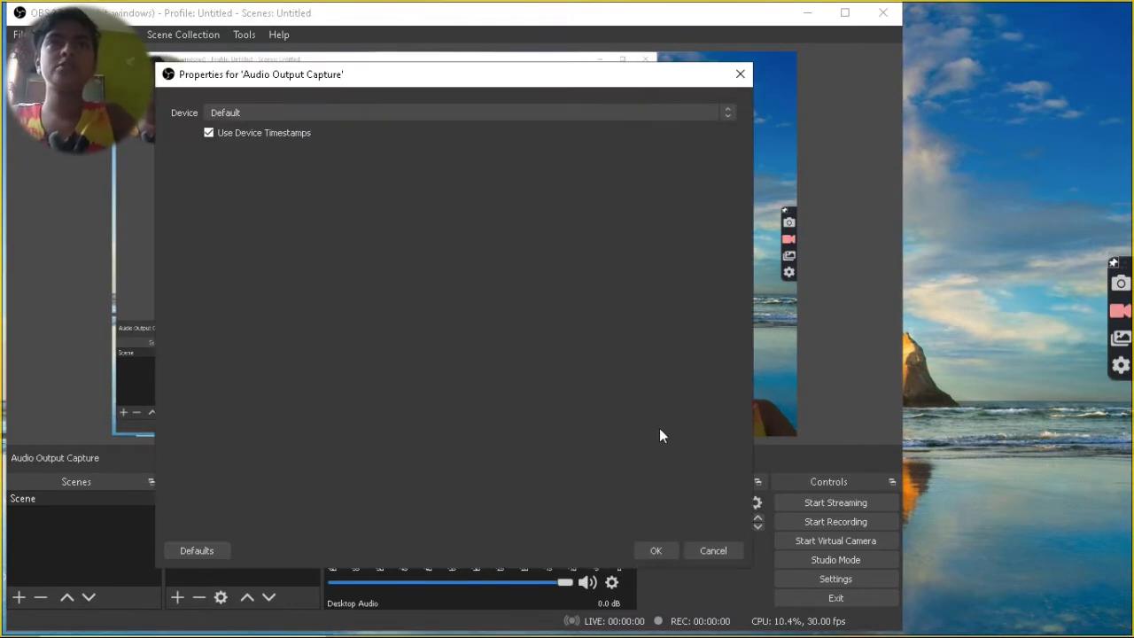
pyautogui.click(657, 549)
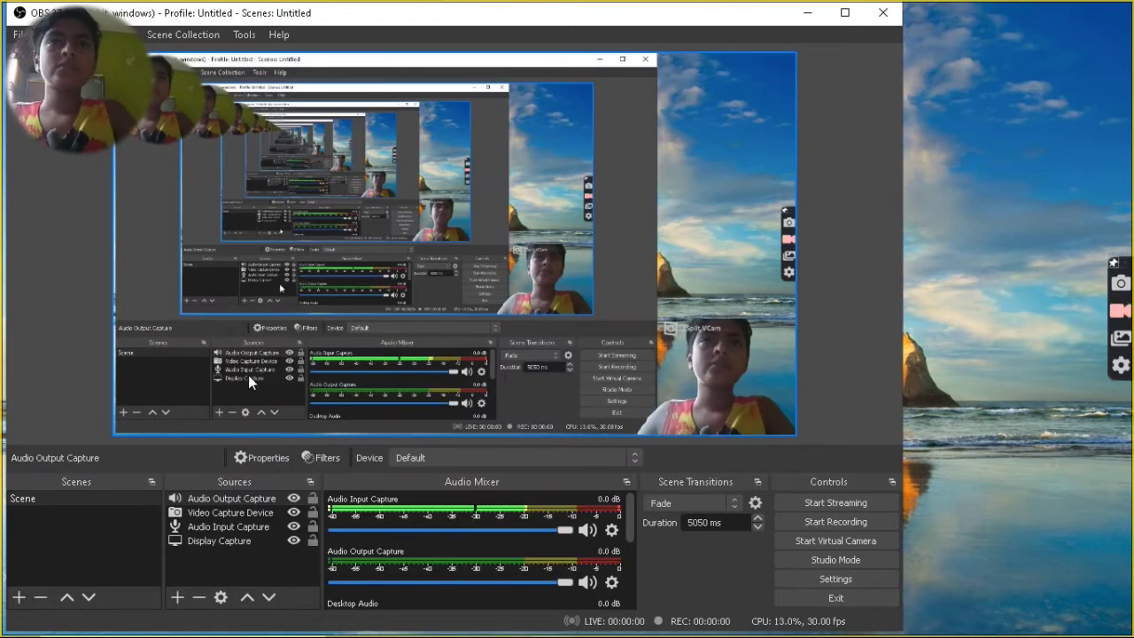
pyautogui.click(235, 511)
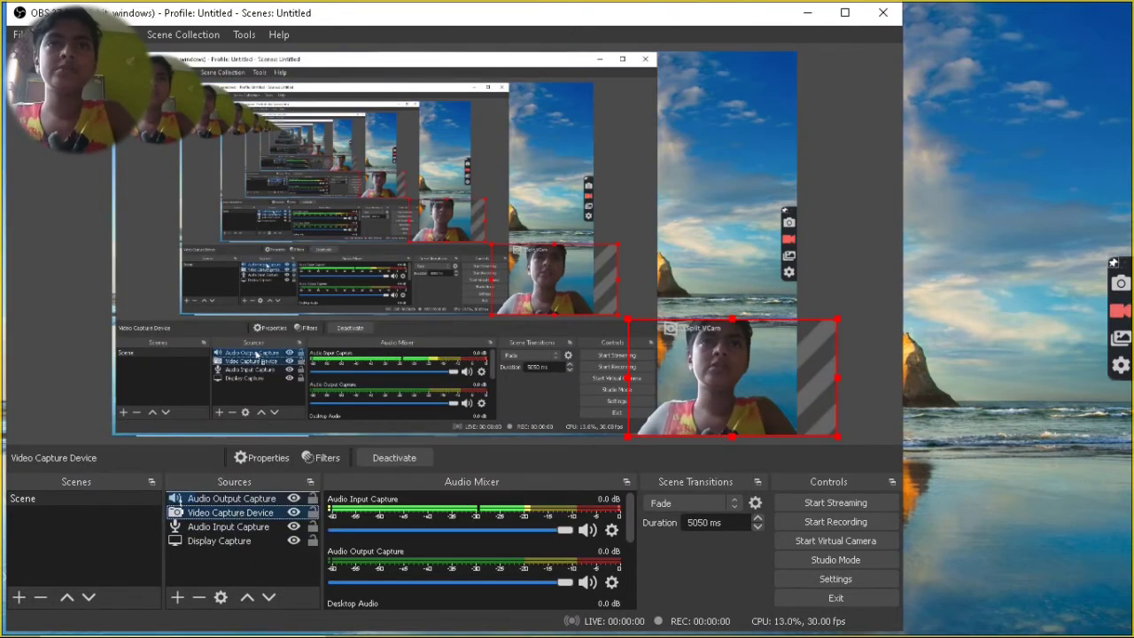
pyautogui.moveTo(235, 512); pyautogui.dragTo(233, 501)
pyautogui.click(221, 538)
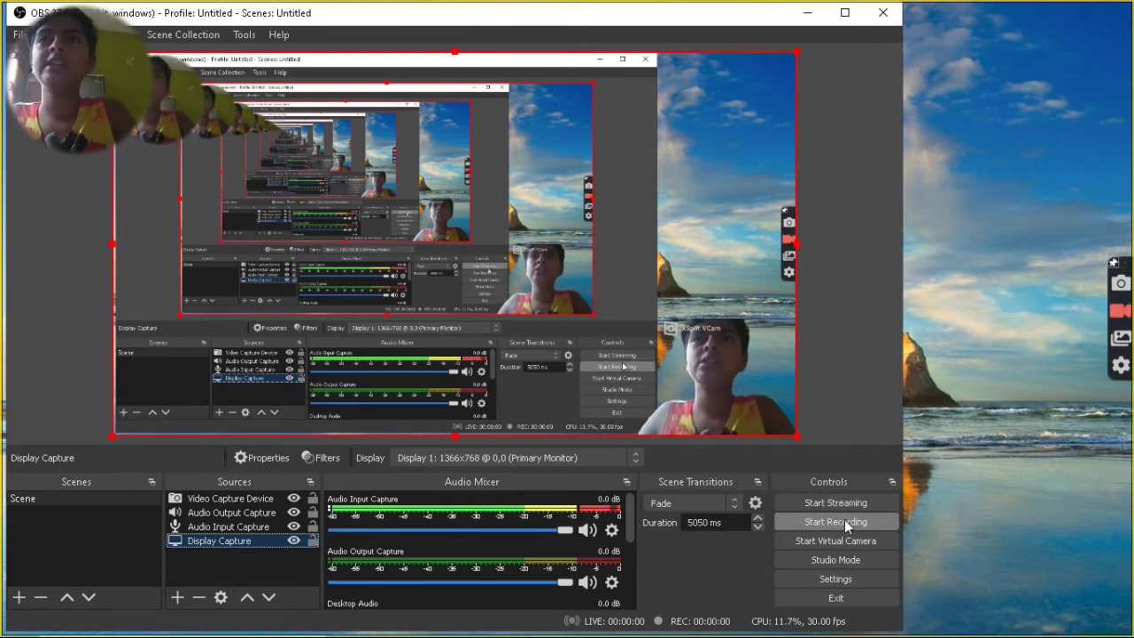
# Review the general, stream, audio, video and hotkey settings, including the recording hotkeys, and close the settings
pyautogui.click(803, 577)
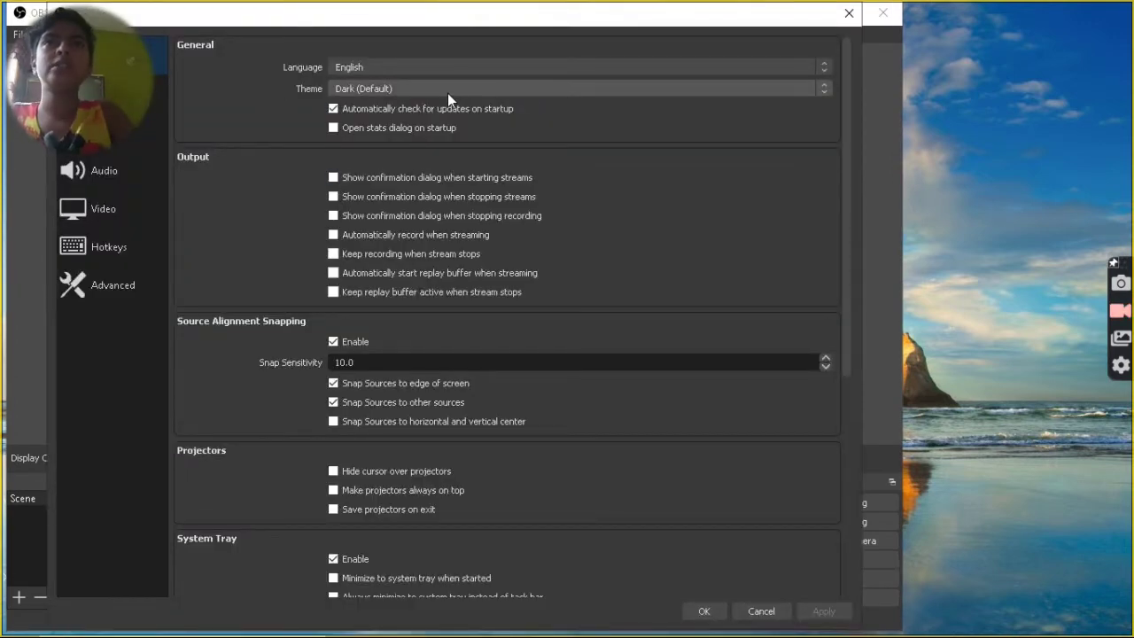
pyautogui.click(167, 103)
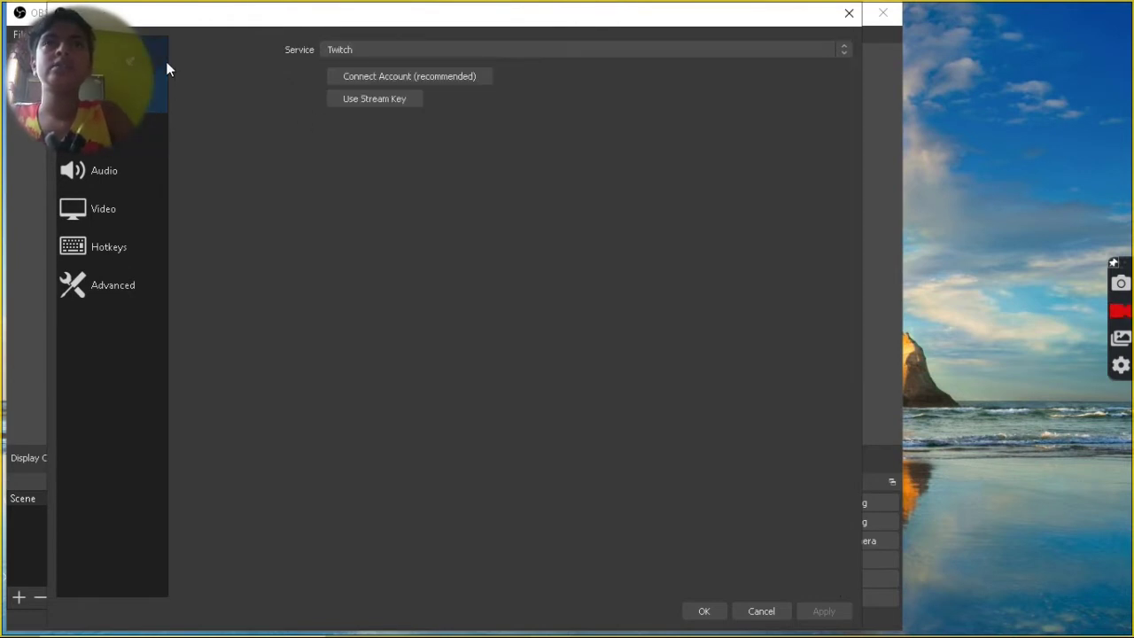
pyautogui.click(164, 58)
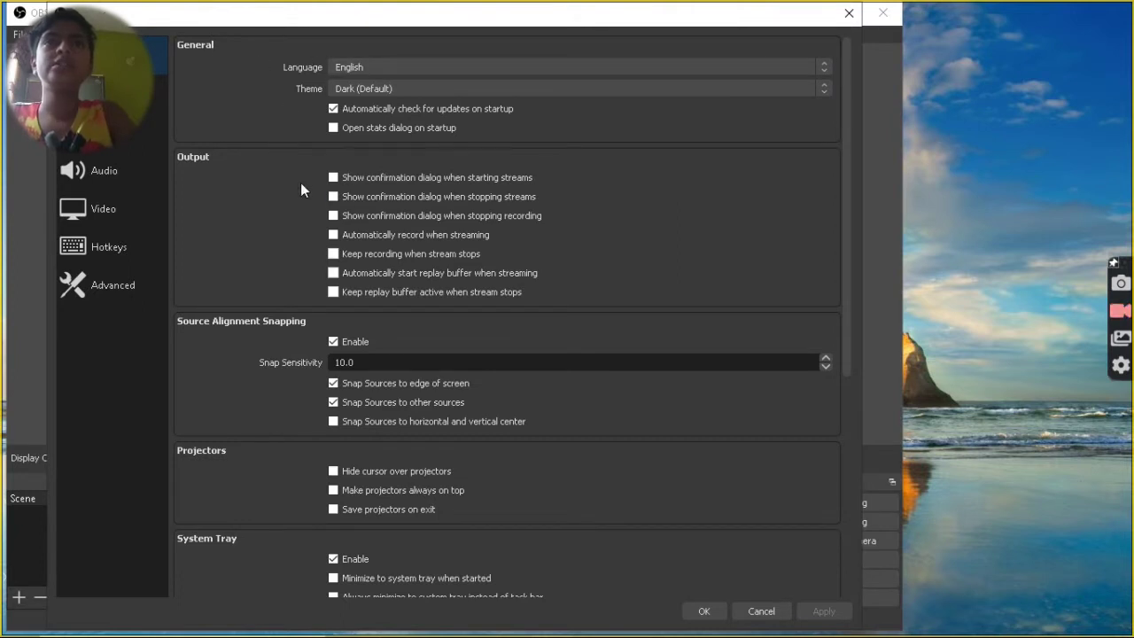
pyautogui.click(116, 171)
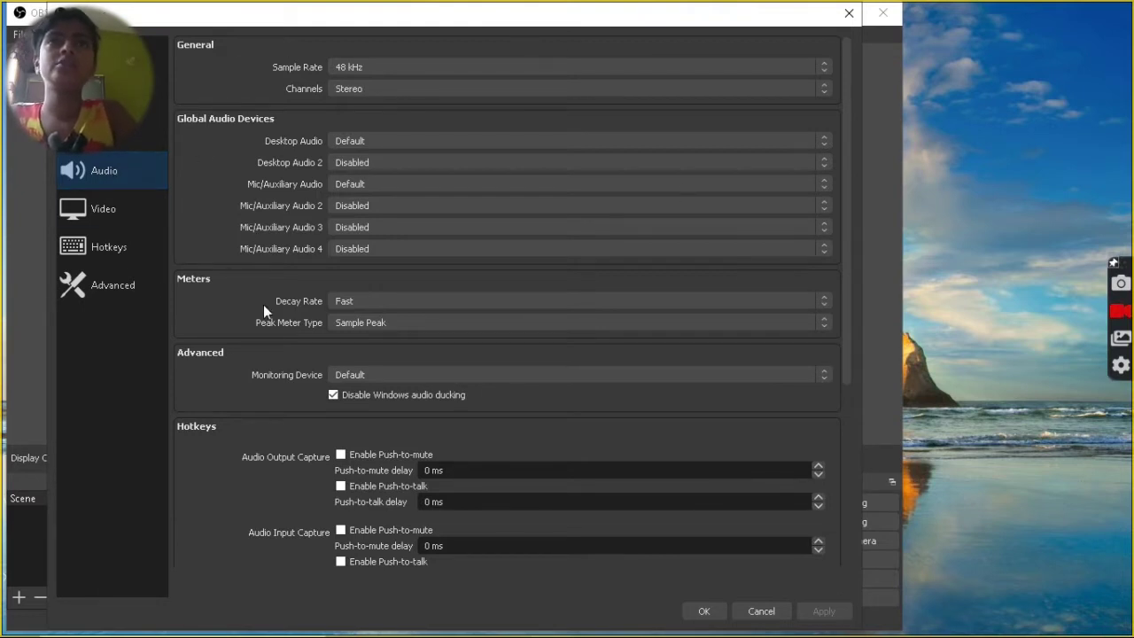
pyautogui.click(139, 215)
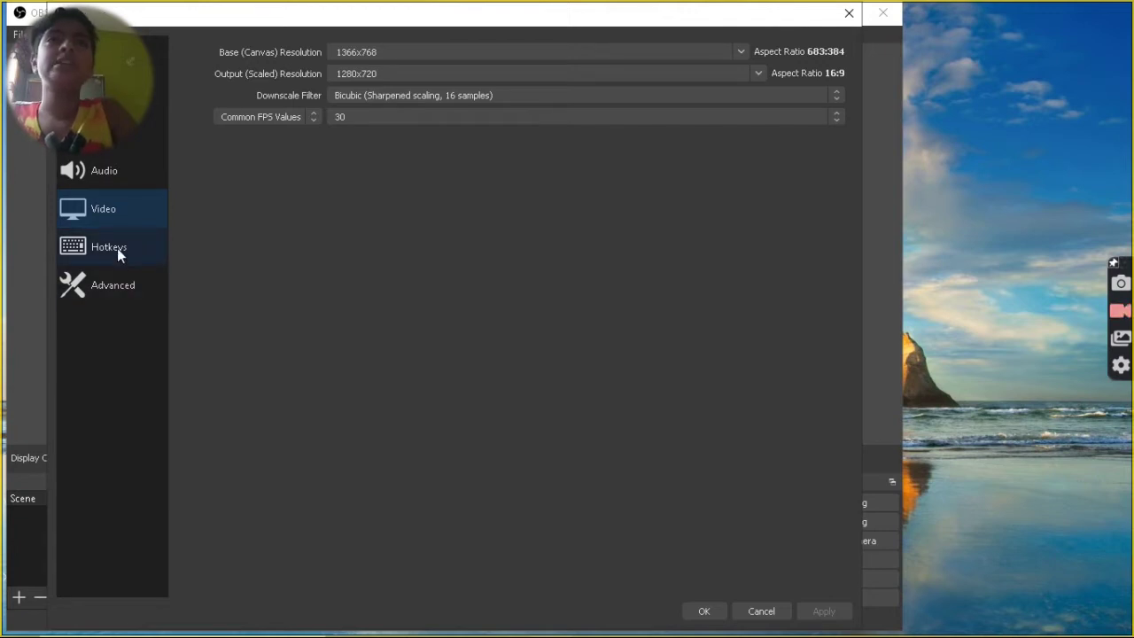
pyautogui.click(117, 248)
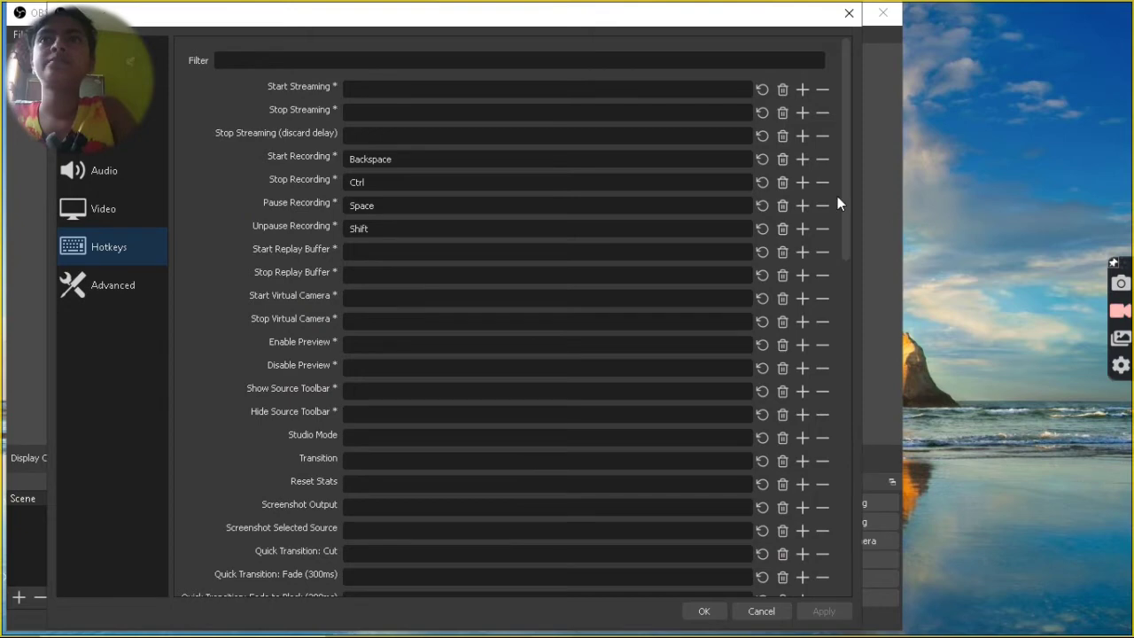
pyautogui.moveTo(847, 202); pyautogui.dragTo(866, 547)
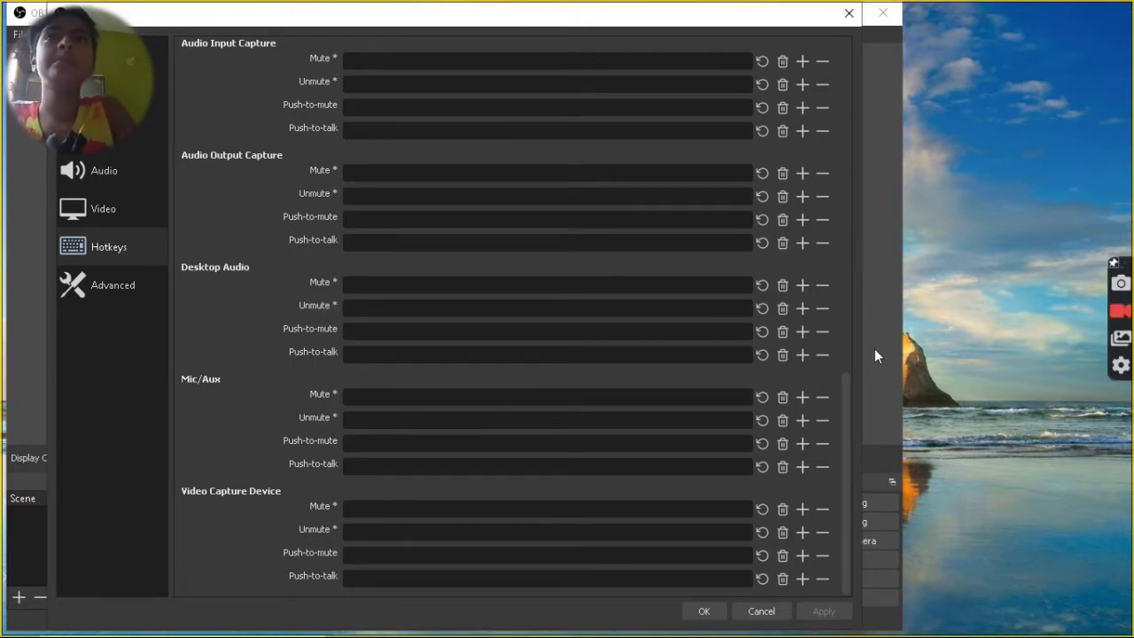
pyautogui.moveTo(843, 406); pyautogui.dragTo(865, 93)
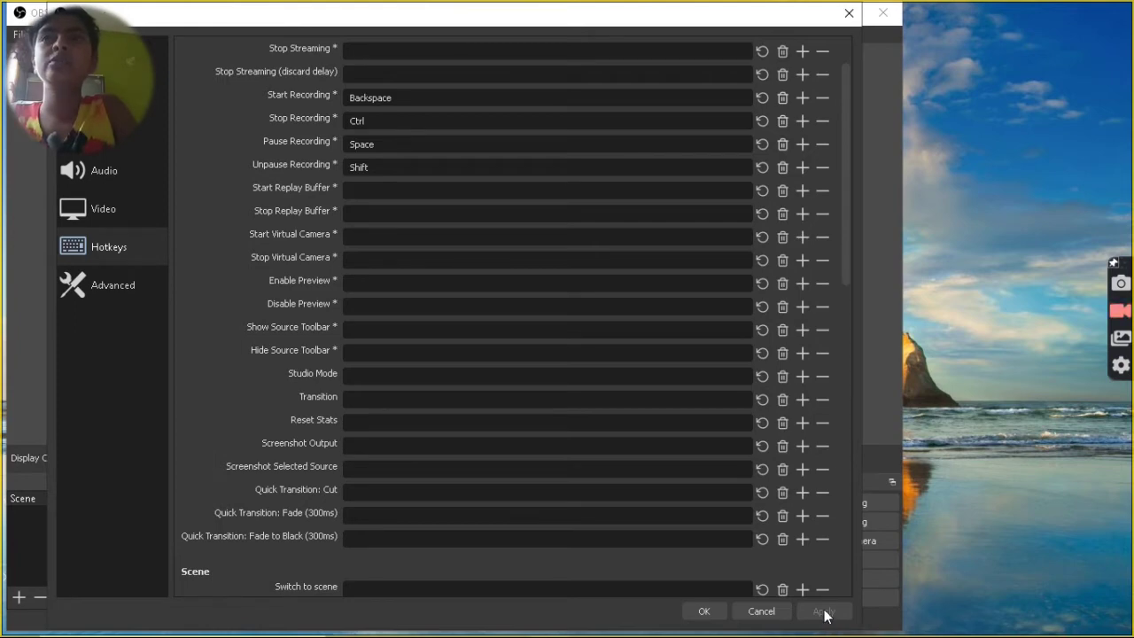
pyautogui.click(709, 612)
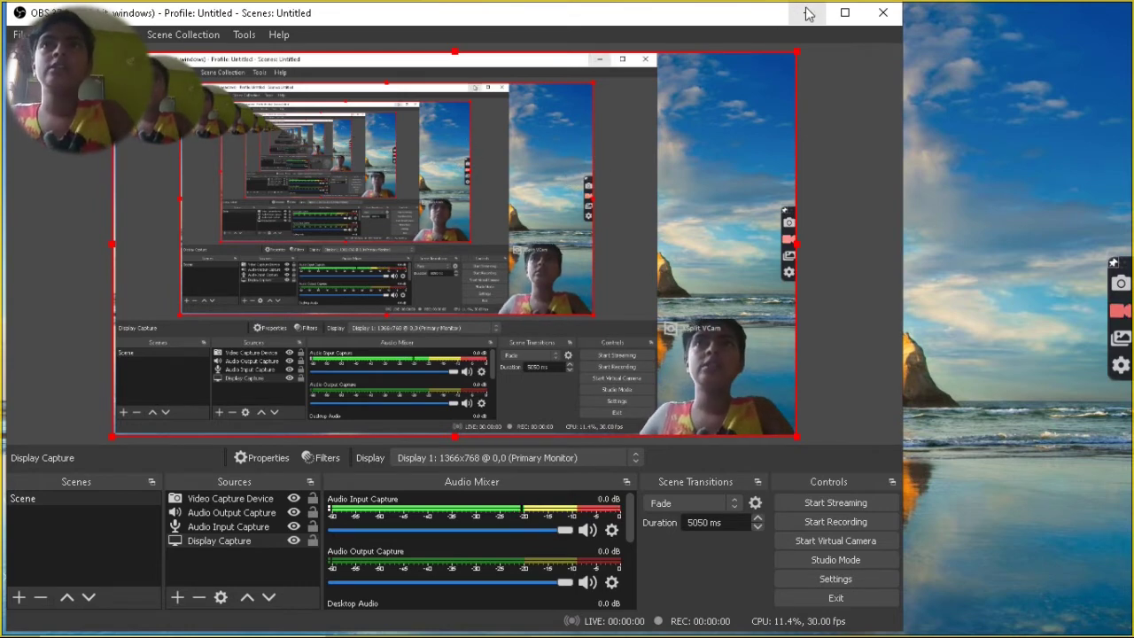
# Deselect the source, minimize OBS Studio and launch another application from the desktop
pyautogui.click(837, 98)
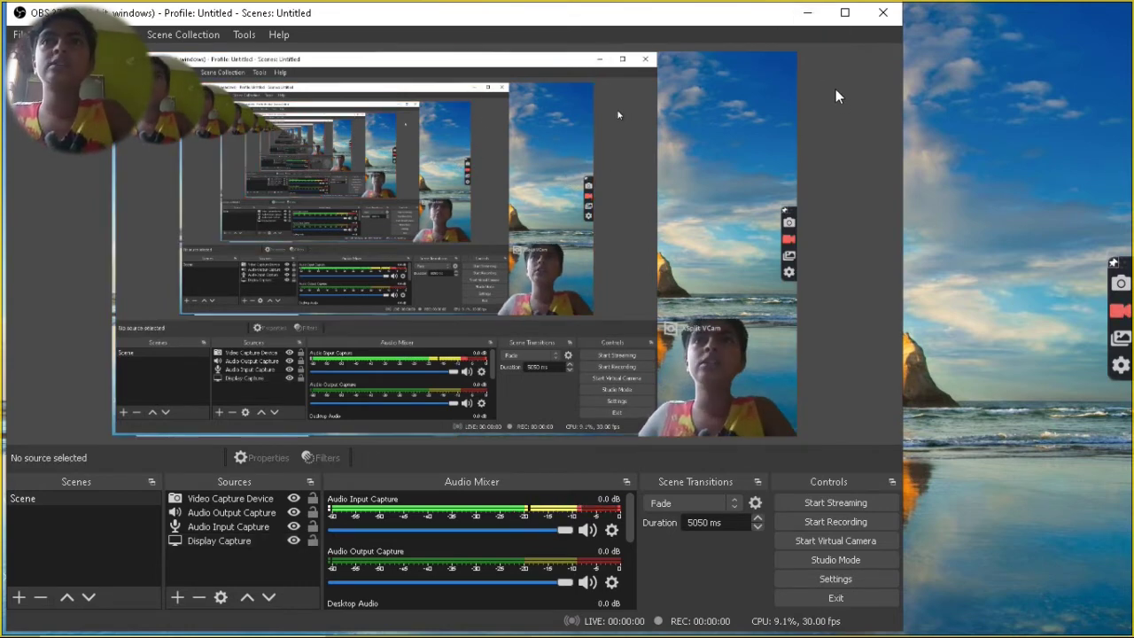
pyautogui.click(813, 16)
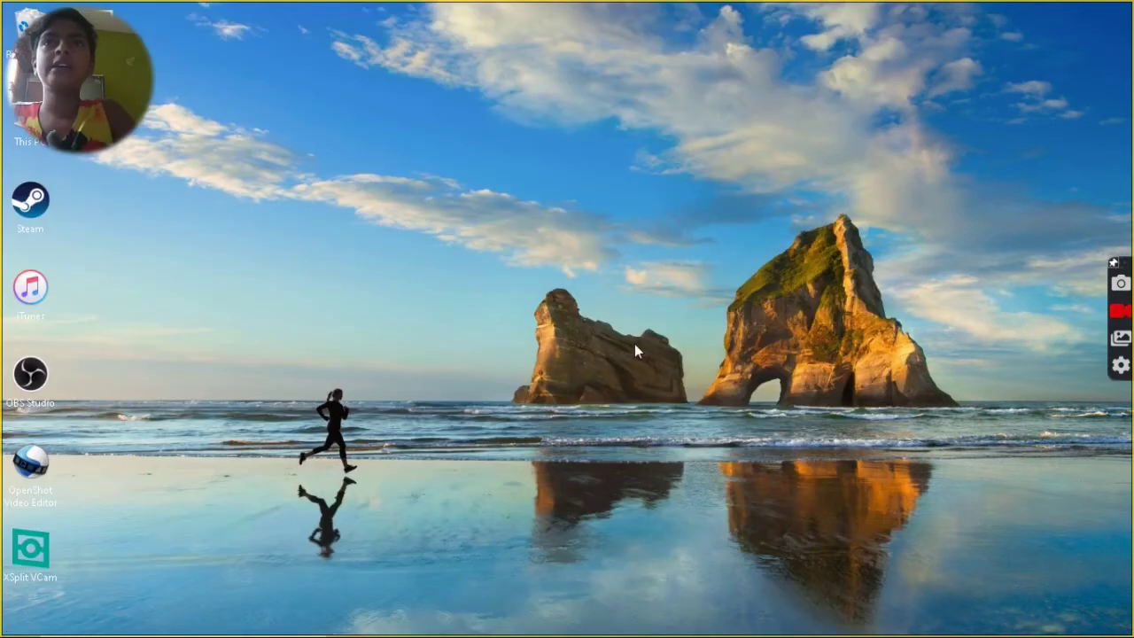
pyautogui.click(469, 618)
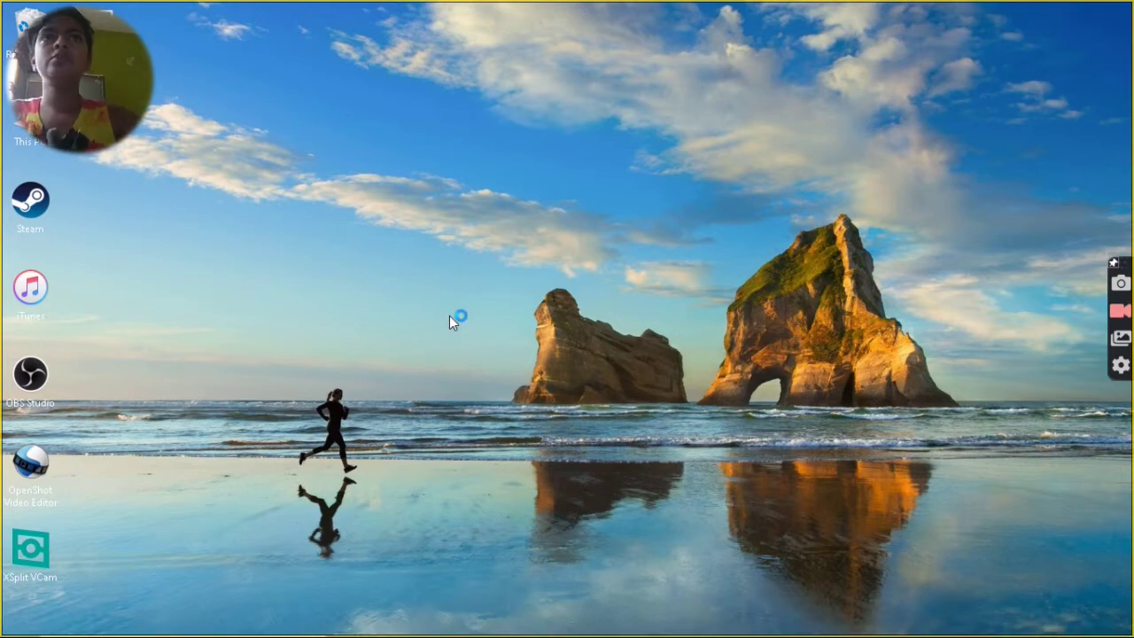